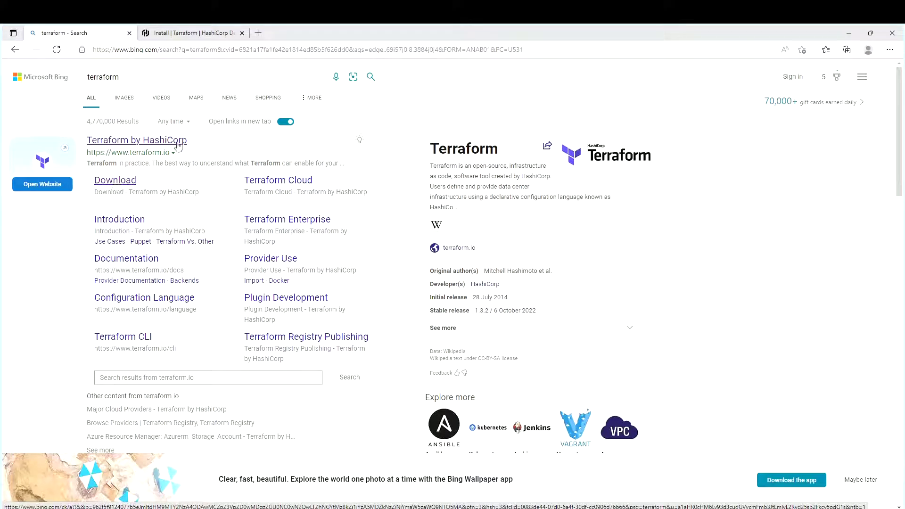
Download the Windows 386 build of Terraform 1.3.3 from the HashiCorp install page.
left_click(201, 34)
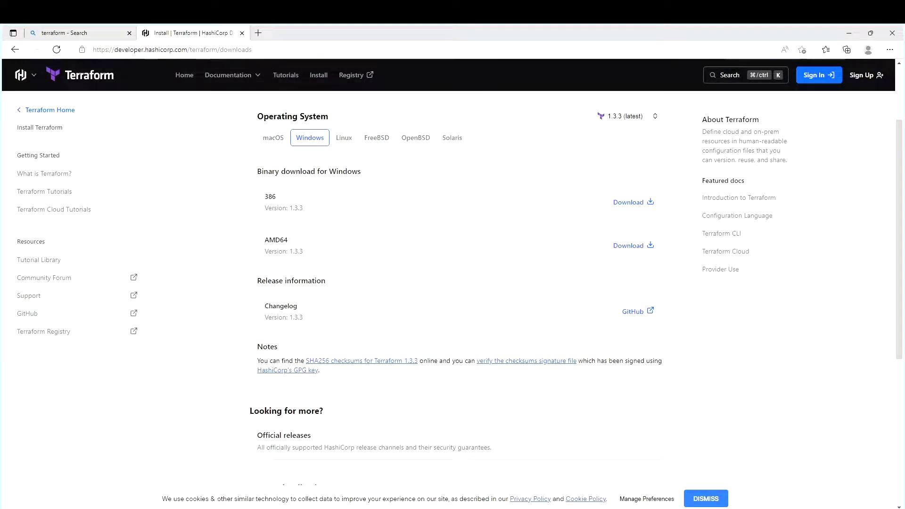
left_click_drag(257, 116, 335, 120)
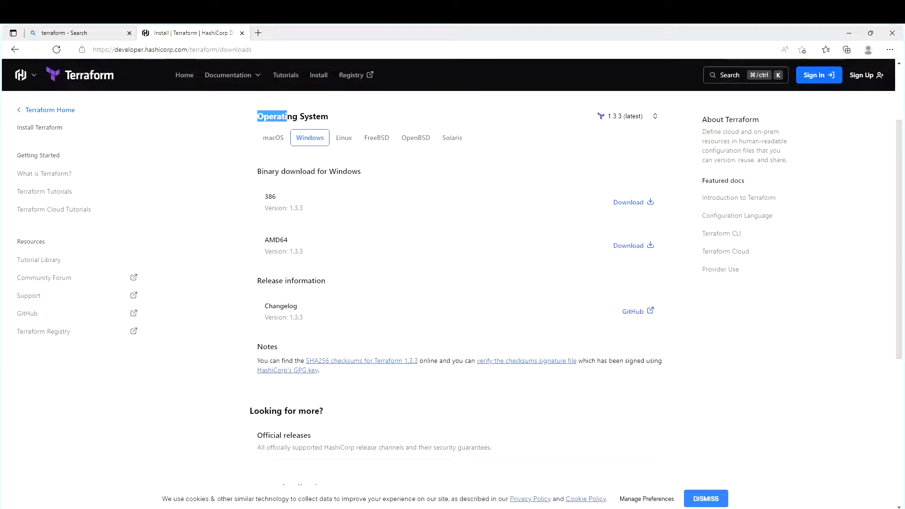
left_click(335, 120)
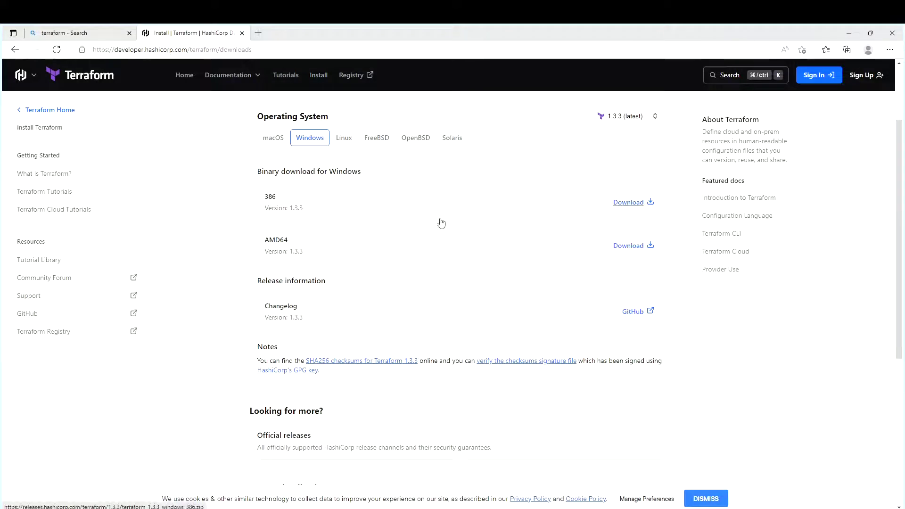
left_click(644, 205)
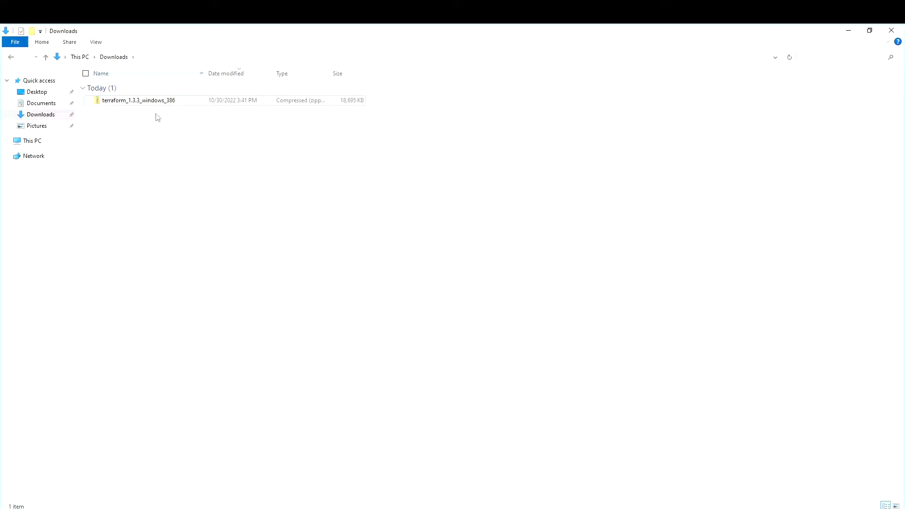
mouse_move(138, 100)
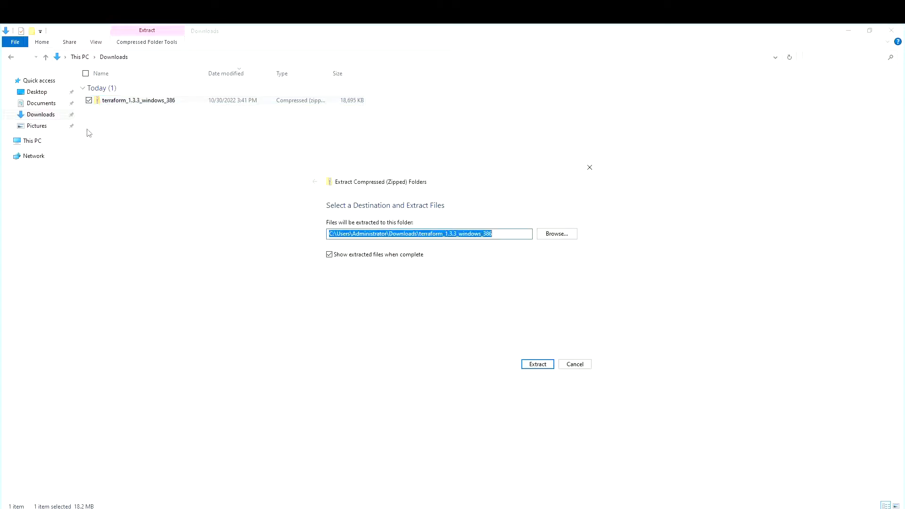
Extract the Terraform 1.3.3 zip into Downloads and bring the Downloads window forward.
left_click(532, 366)
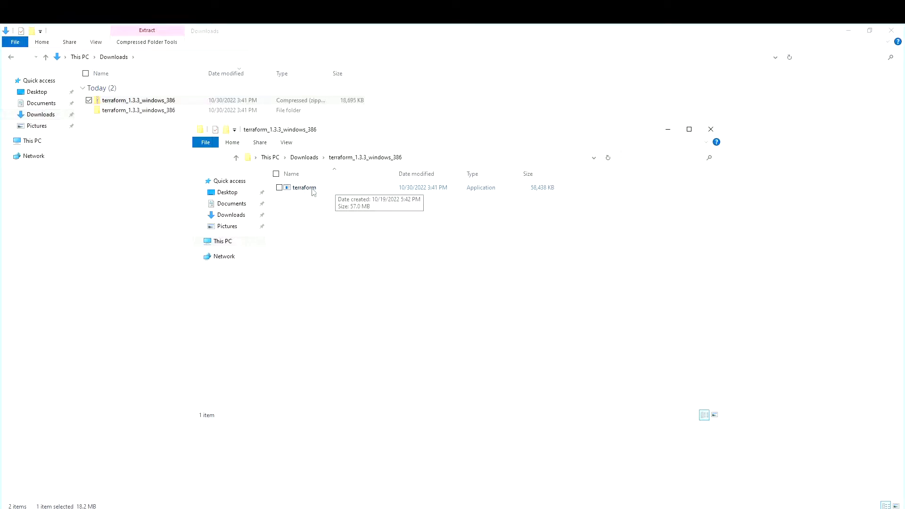
left_click(123, 174)
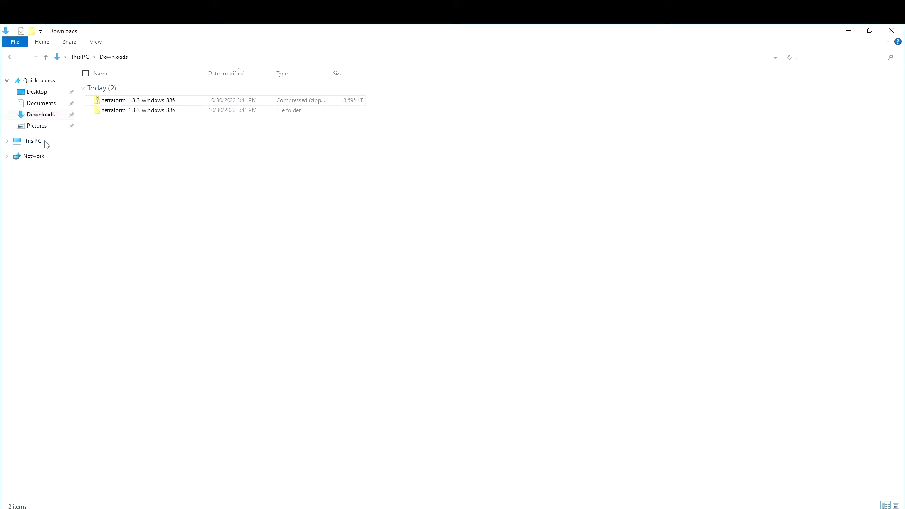
Make a new folder named Terraform at the root of C:, then go back to Downloads.
left_click(44, 144)
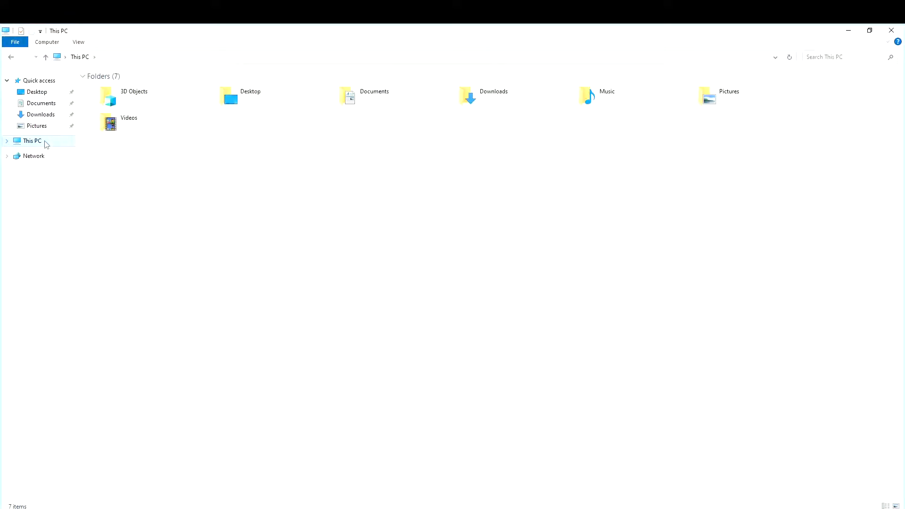
left_click(177, 159)
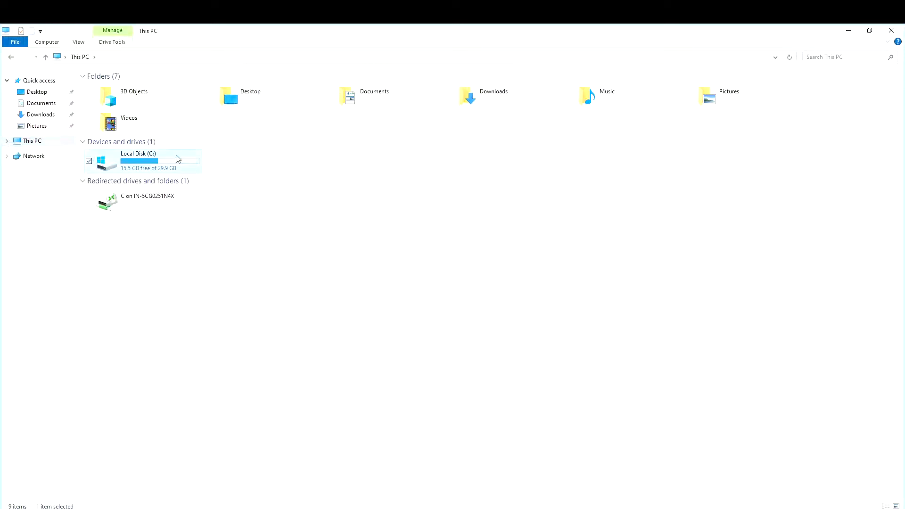
double_click(178, 158)
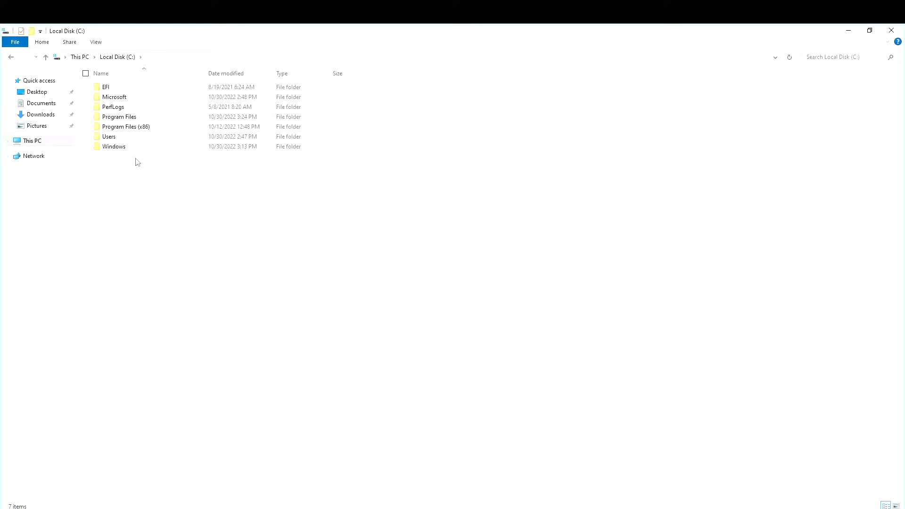
right_click(114, 157)
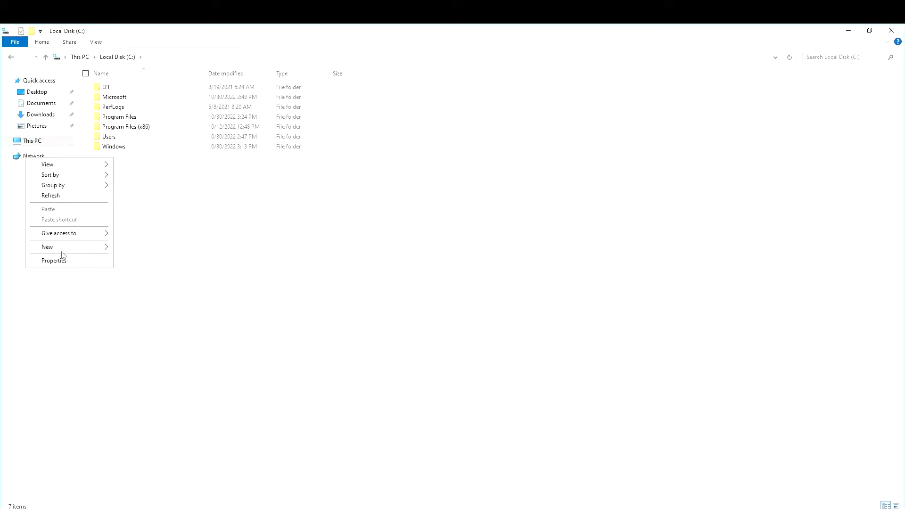
mouse_move(68, 247)
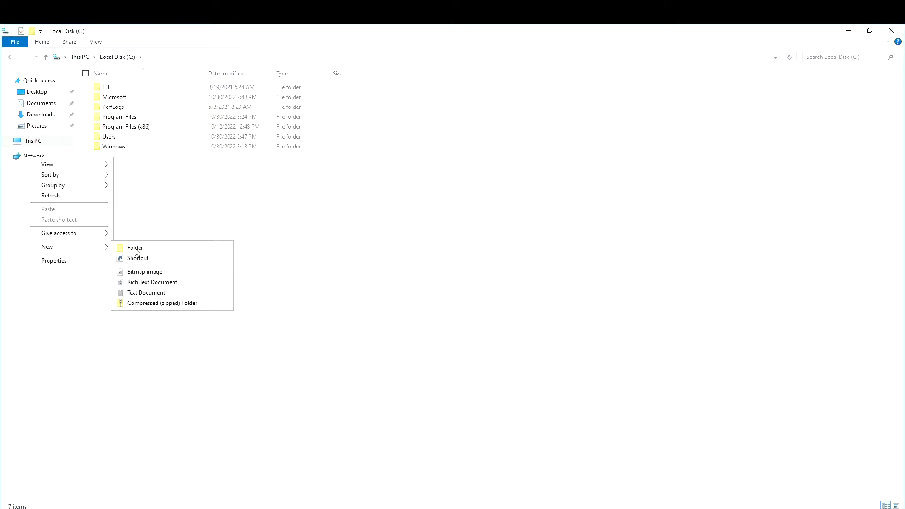
left_click(135, 249)
type("T")
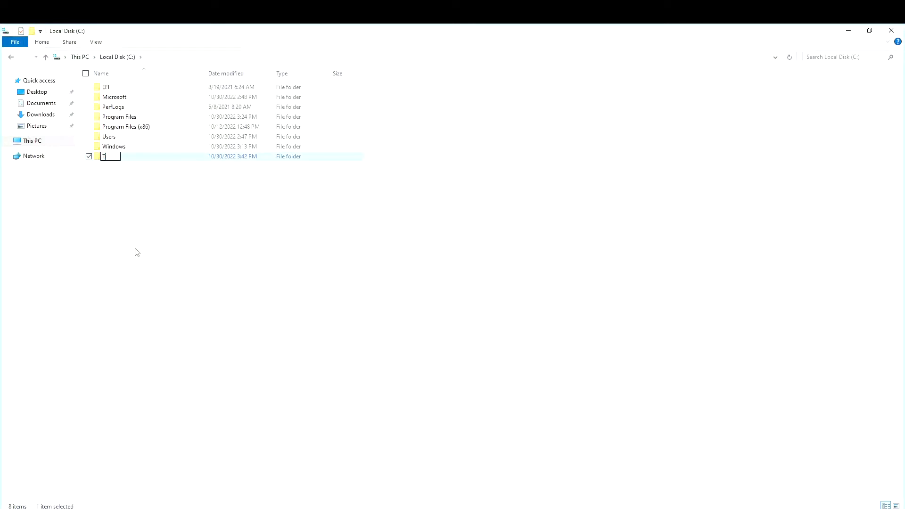
type("erraform")
left_click(130, 219)
left_click(39, 114)
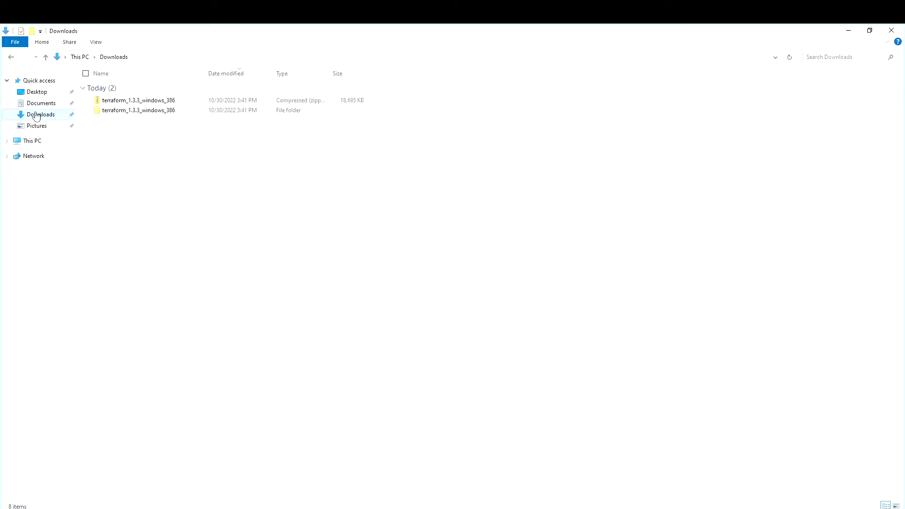
Copy terraform.exe from terraform_1.3.3_windows_386 and paste it into C:\Terraform.
double_click(119, 111)
left_click(117, 87)
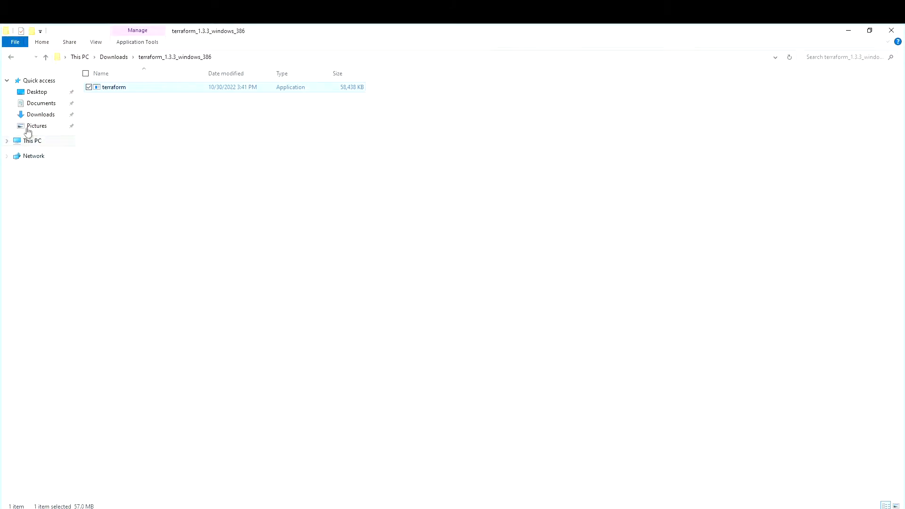
left_click(35, 143)
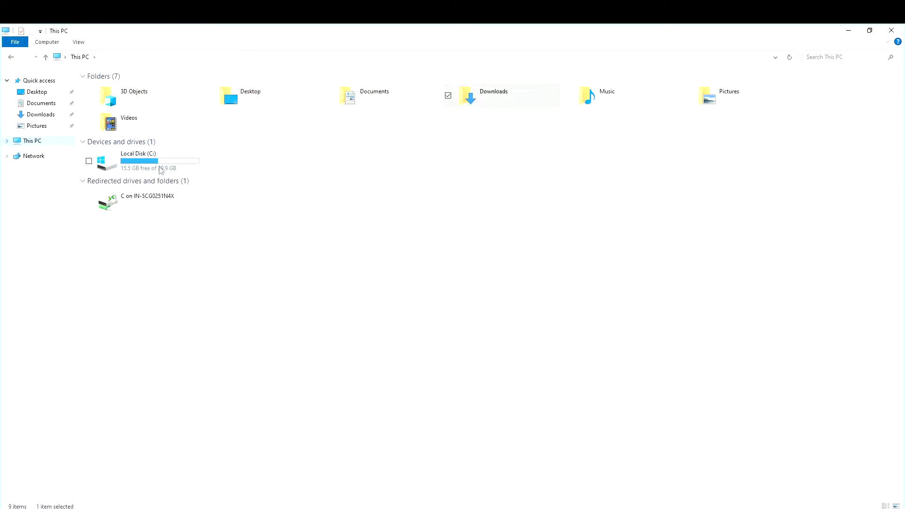
double_click(161, 169)
left_click(108, 139)
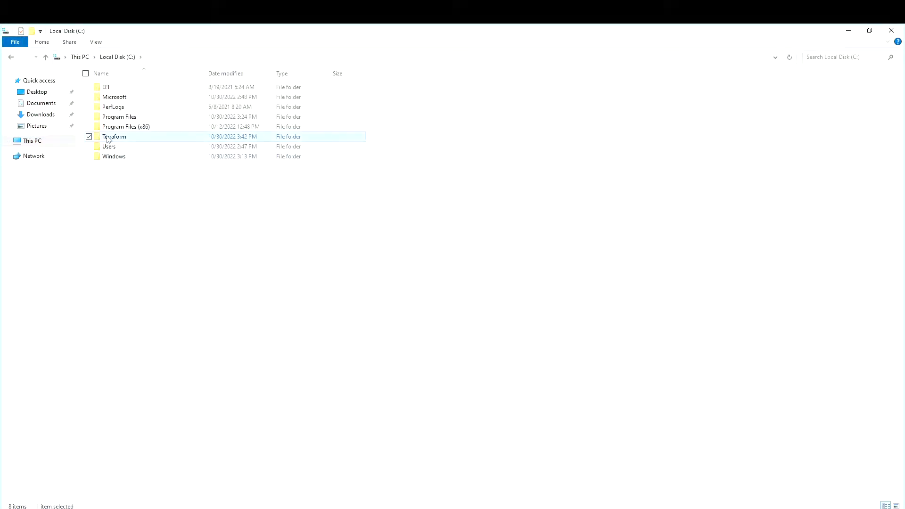
double_click(107, 139)
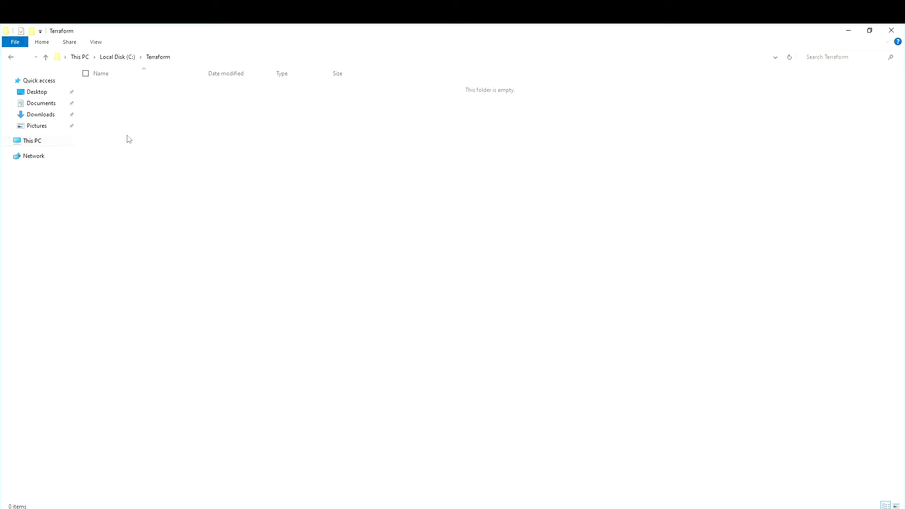
key("ctrl+v")
left_click(138, 145)
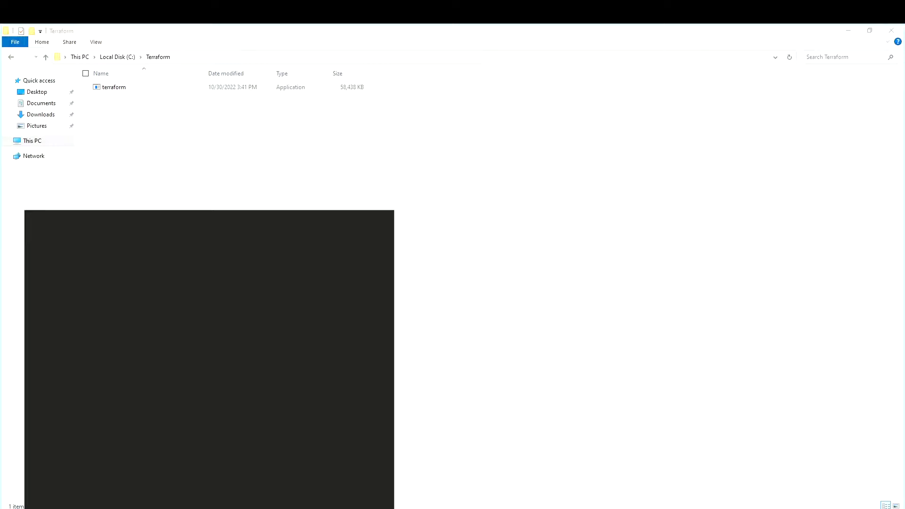
type("env")
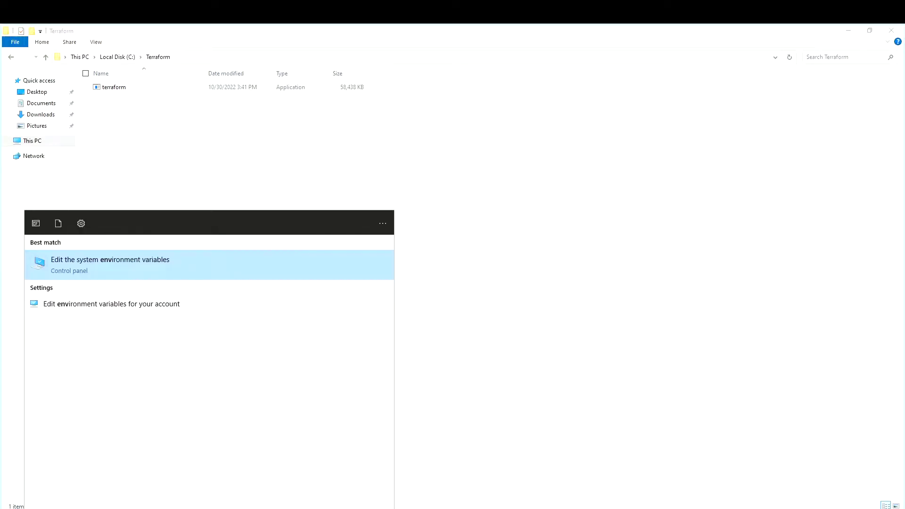
Open Environment Variables in System Properties and edit the system Path variable.
left_click(64, 273)
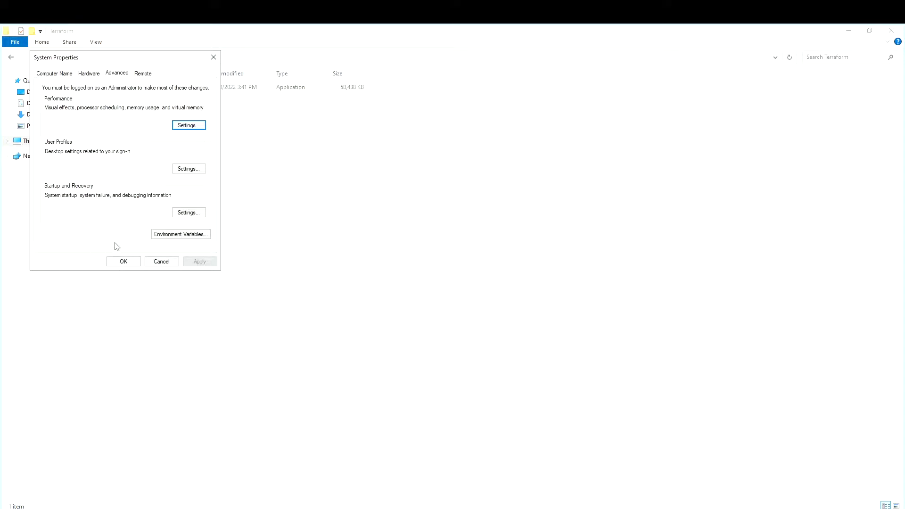
left_click(165, 236)
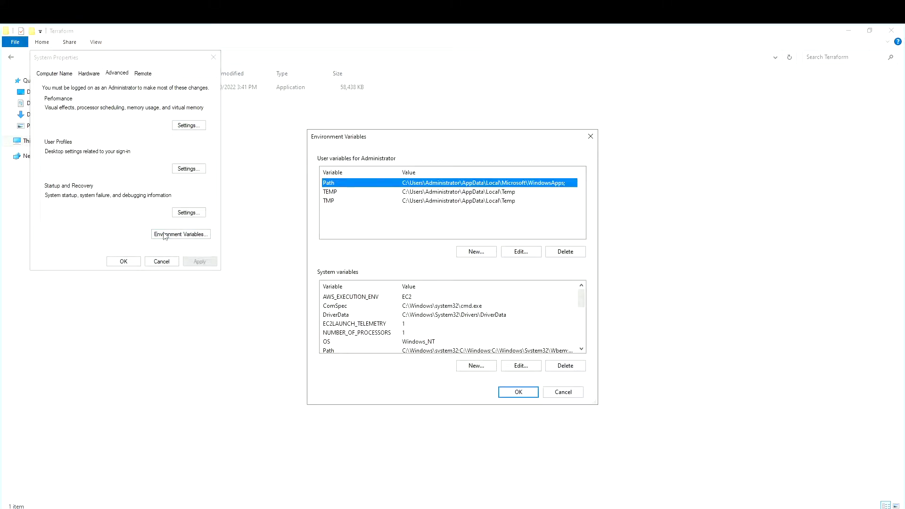
scroll(365, 306, "down", 1)
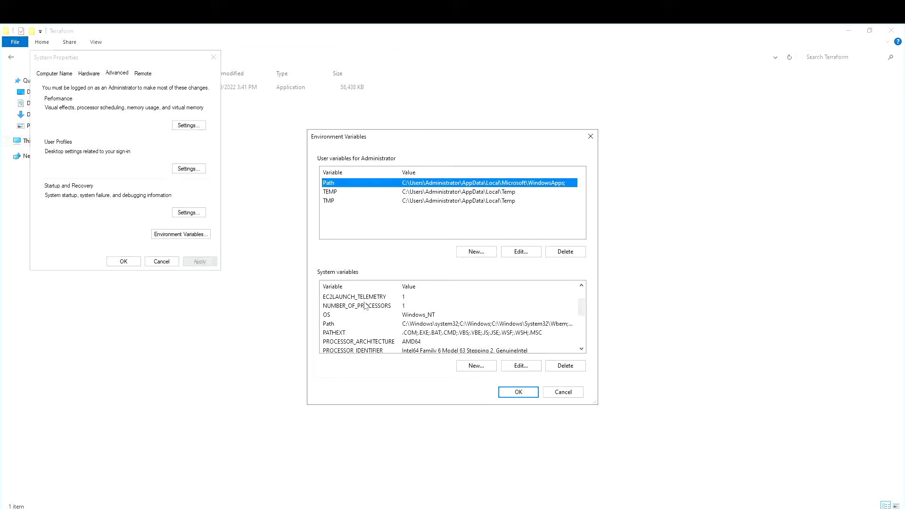
left_click(330, 325)
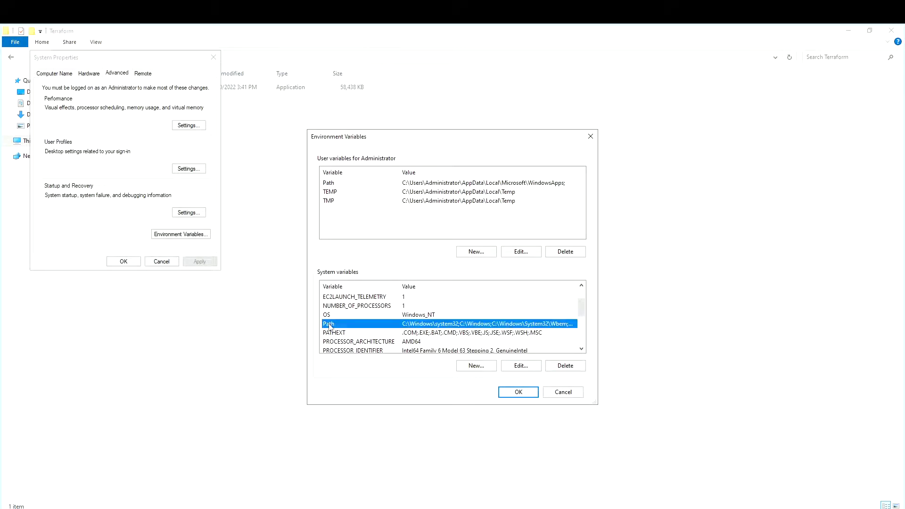
left_click(527, 371)
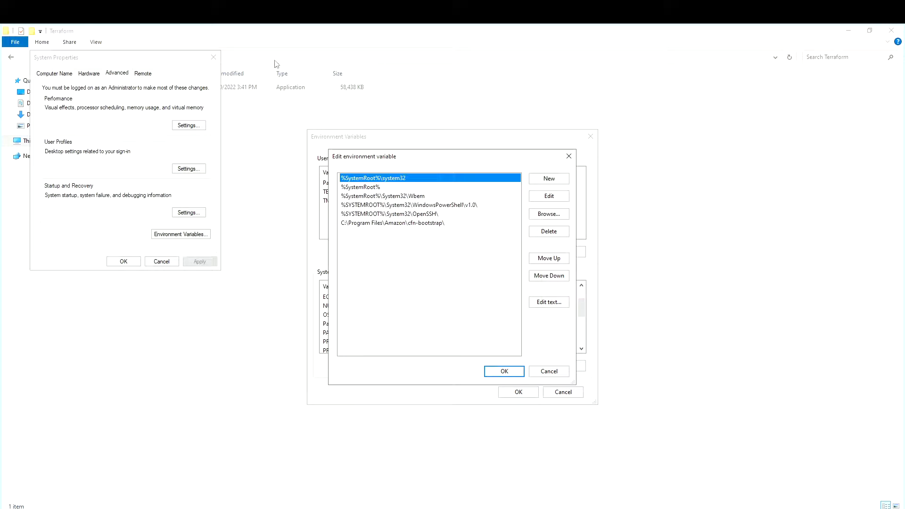
Copy the C:\Terraform address from the File Explorer address bar as text.
left_click(277, 59)
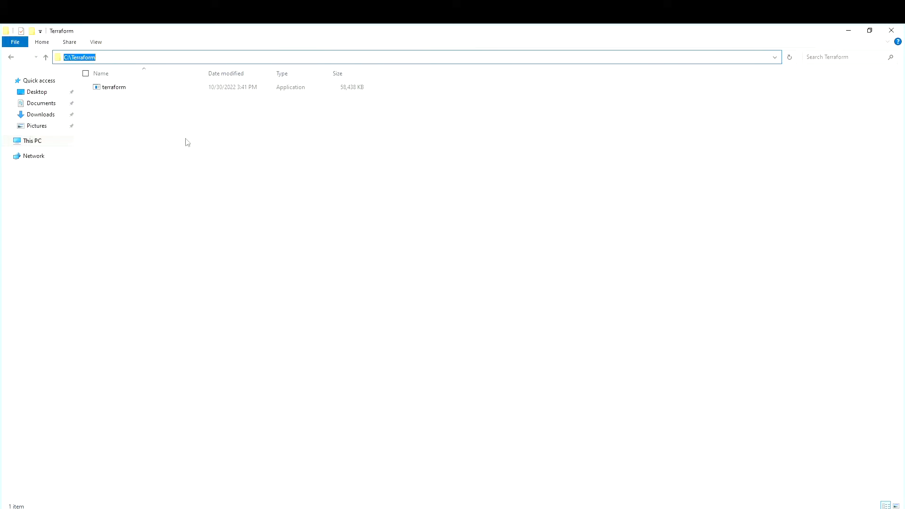
key("Escape")
right_click(225, 63)
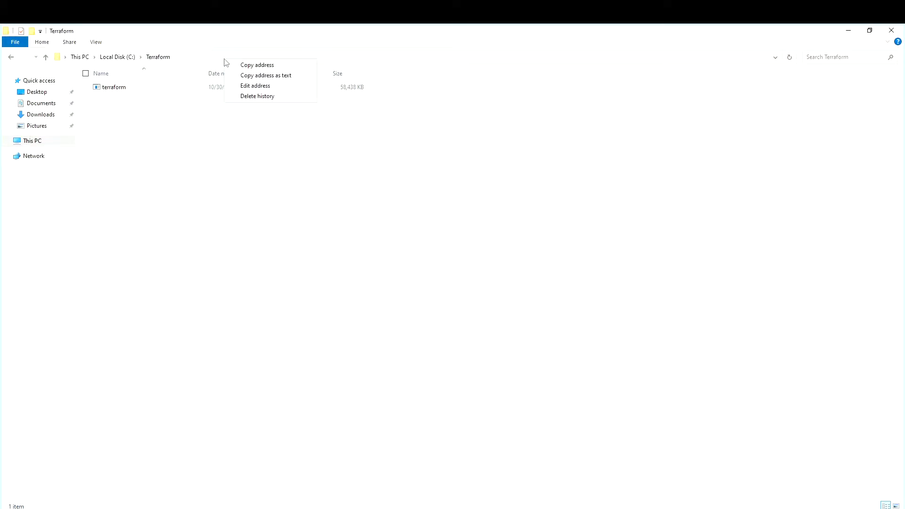
left_click(242, 76)
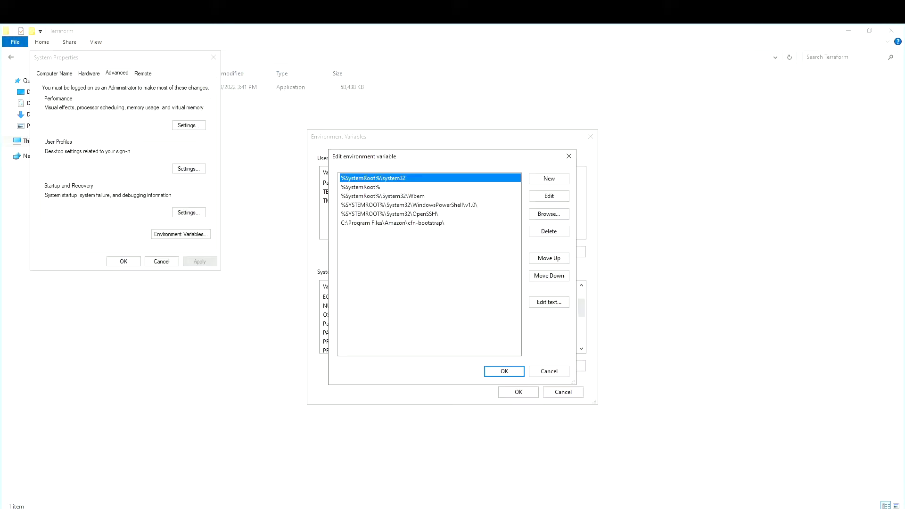
Add C:\Terraform as a new Path entry and confirm all three dialogs with OK.
left_click(544, 182)
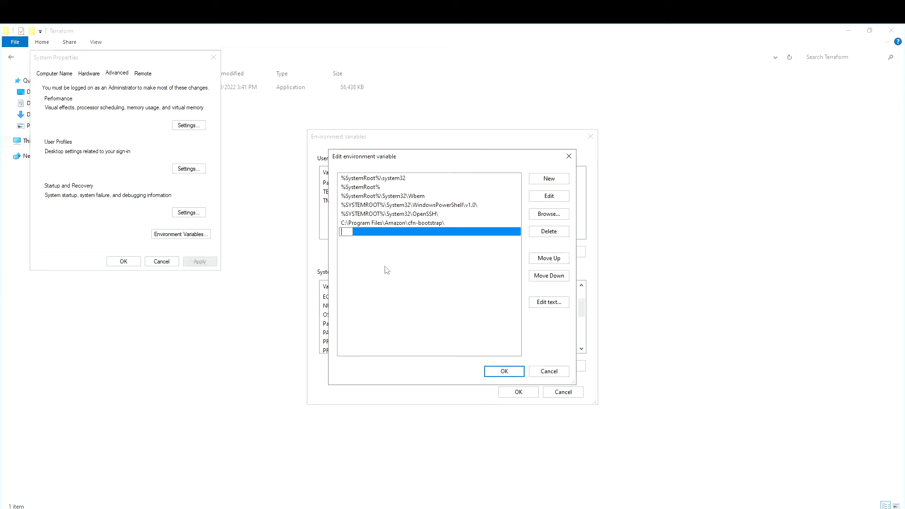
key("ctrl+v")
left_click(498, 375)
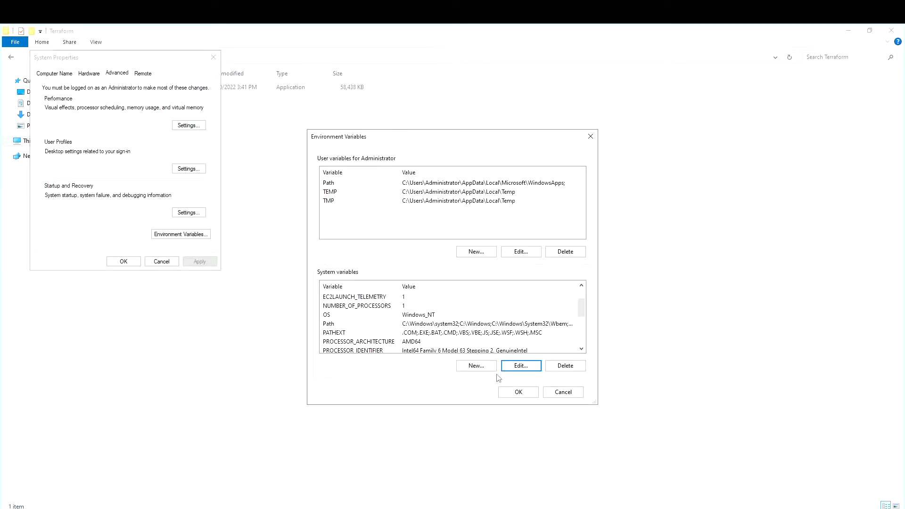
left_click(522, 397)
left_click(119, 262)
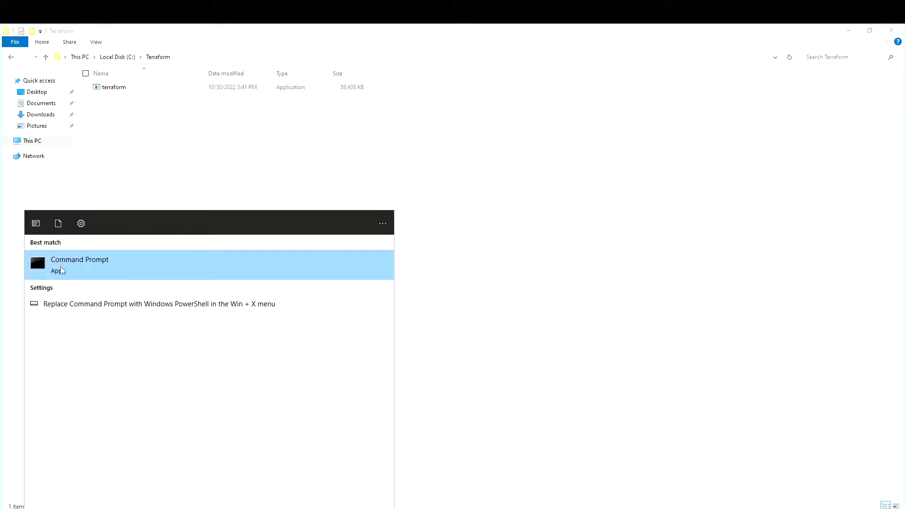
Run terraform -v in Command Prompt, which reports Terraform v1.3.3 on windows_386.
left_click(70, 268)
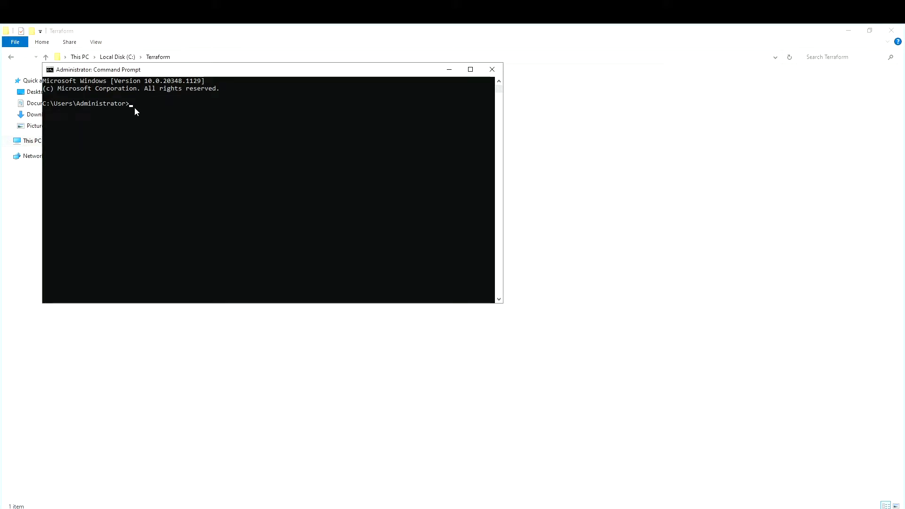
type("terraform")
type(" -v")
key("Return")
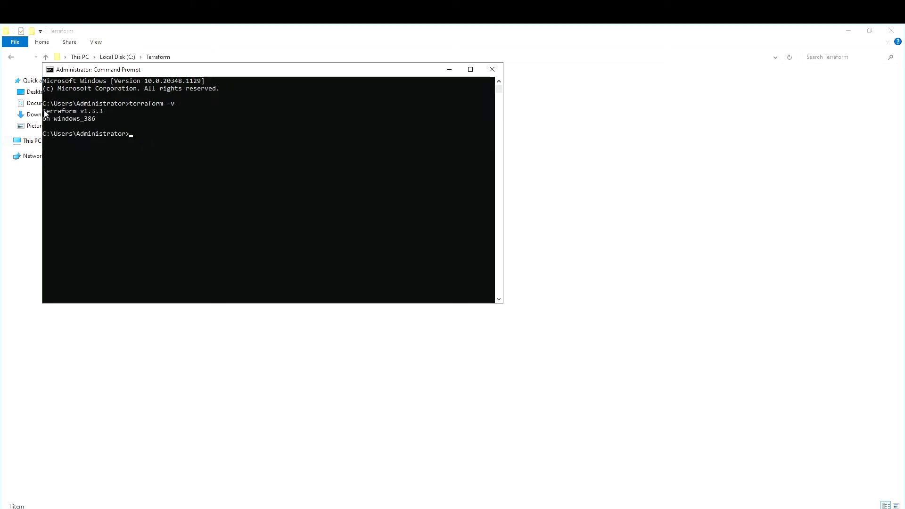
left_click_drag(42, 108, 43, 108)
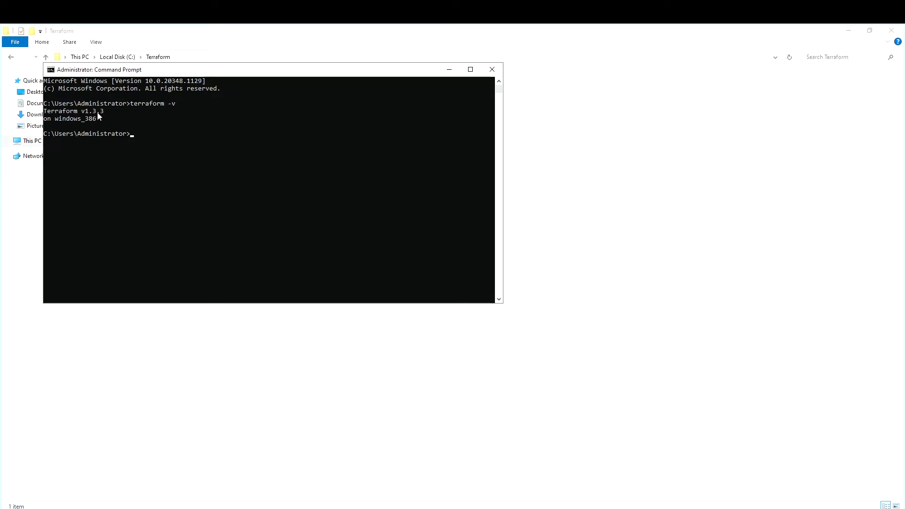
left_click_drag(106, 111, 46, 113)
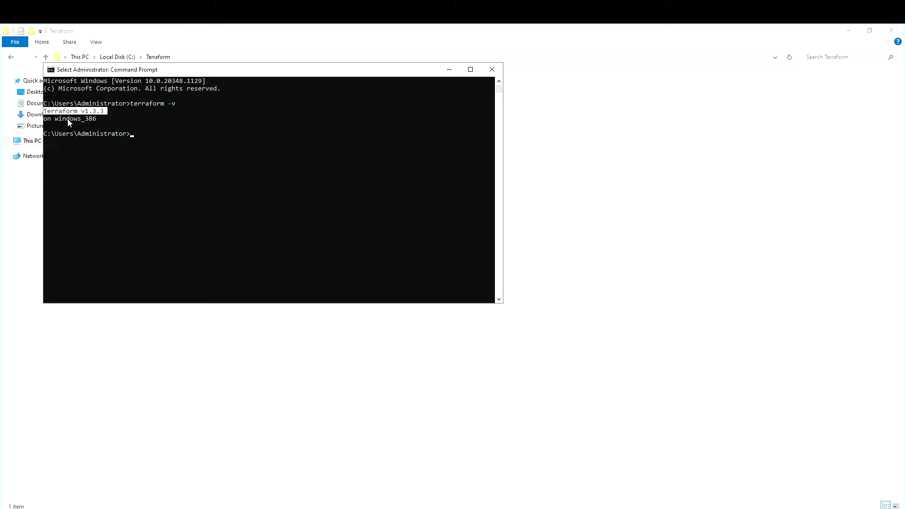
left_click_drag(97, 117, 46, 123)
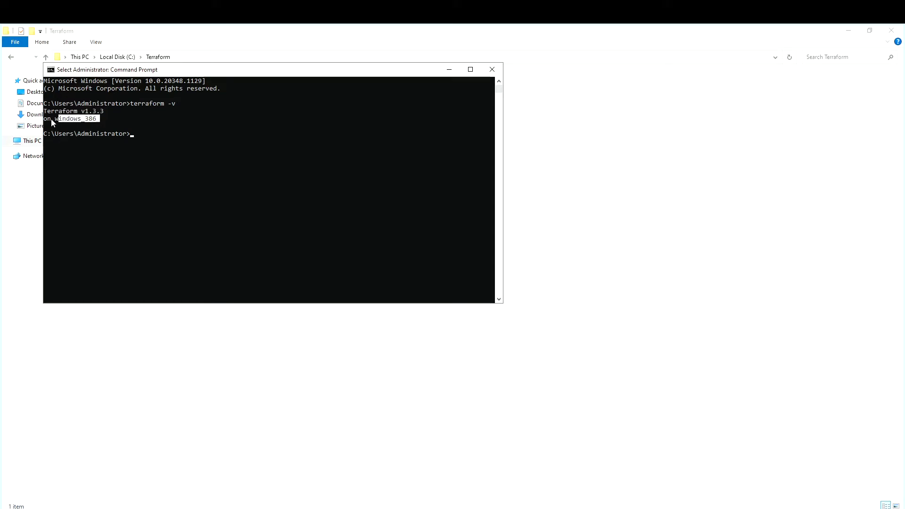